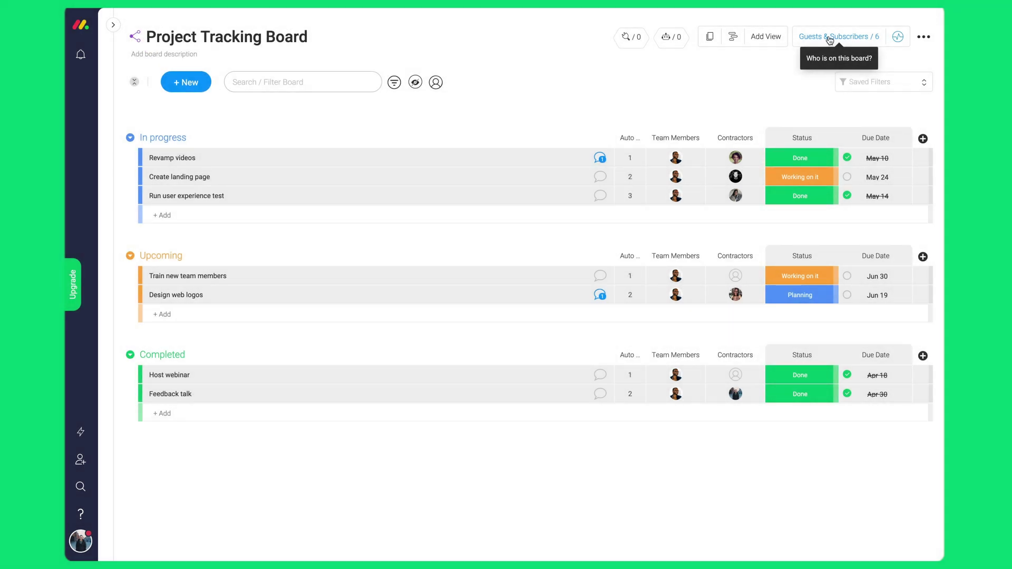
From the board's Guests & Subscribers panel, invite a new guest by their e-mail address.
{"action": "left_click", "coordinate": [829, 38]}
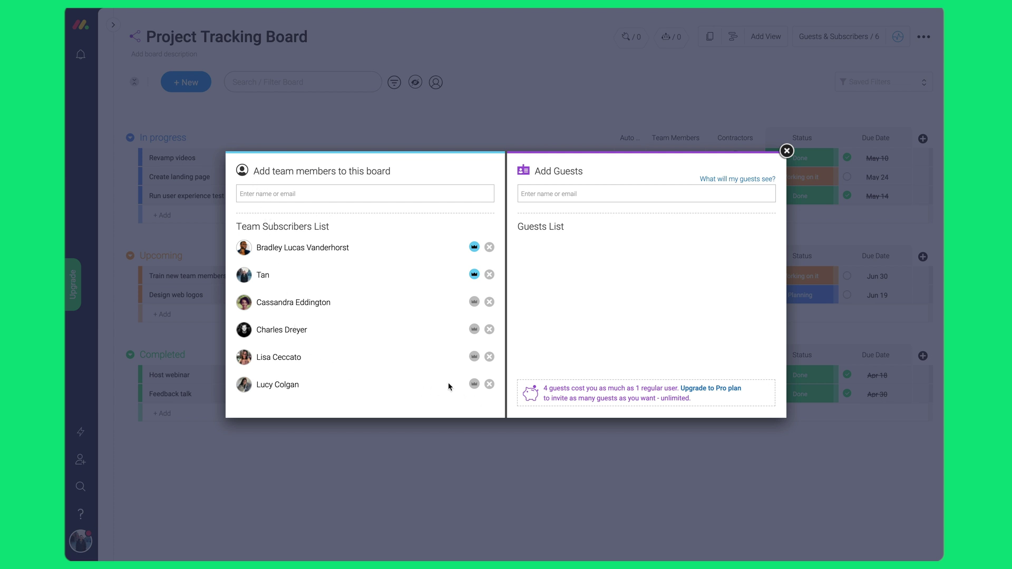
{"action": "left_click", "coordinate": [646, 199]}
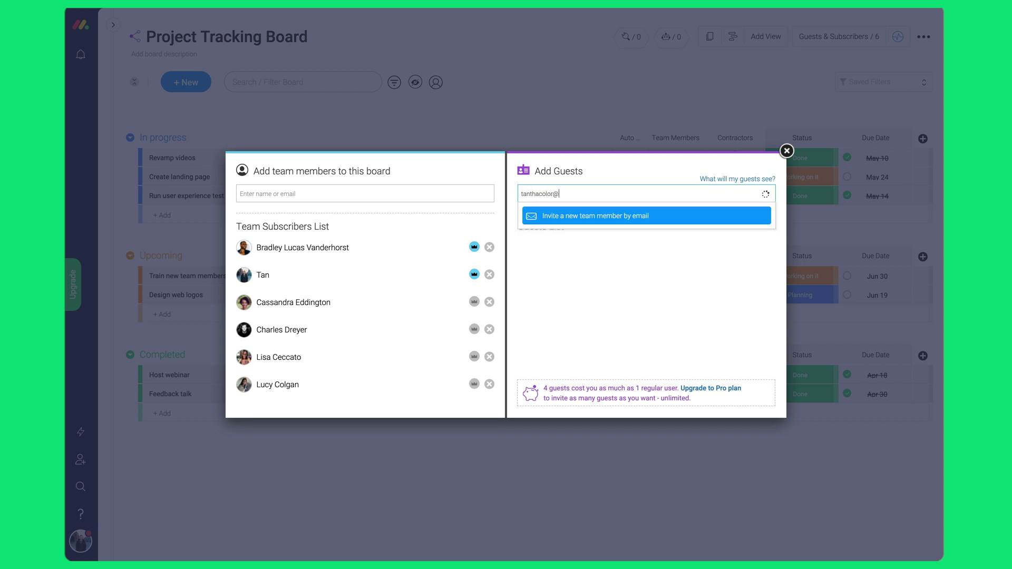
{"action": "left_click", "coordinate": [628, 215]}
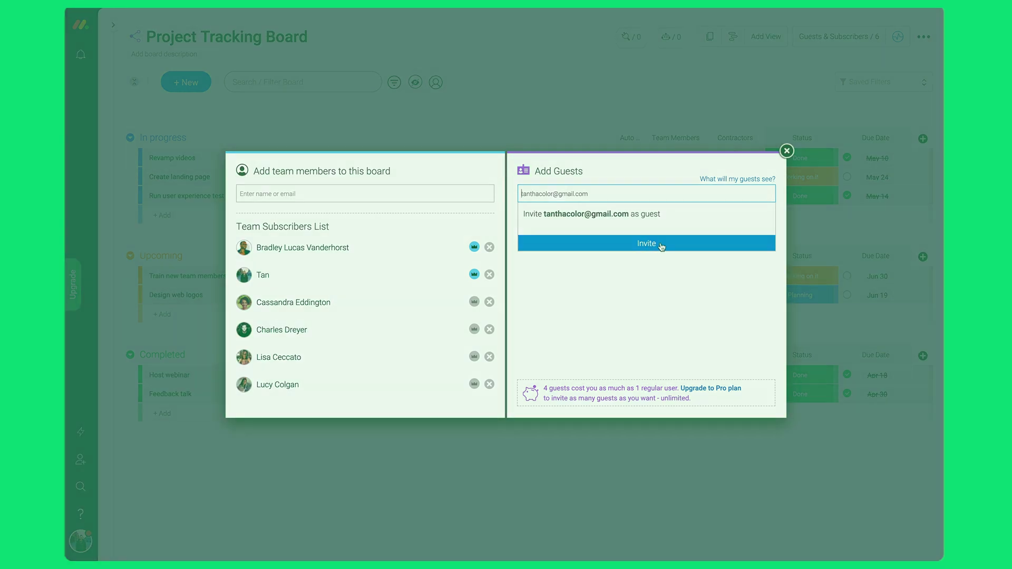
{"action": "left_click", "coordinate": [660, 244]}
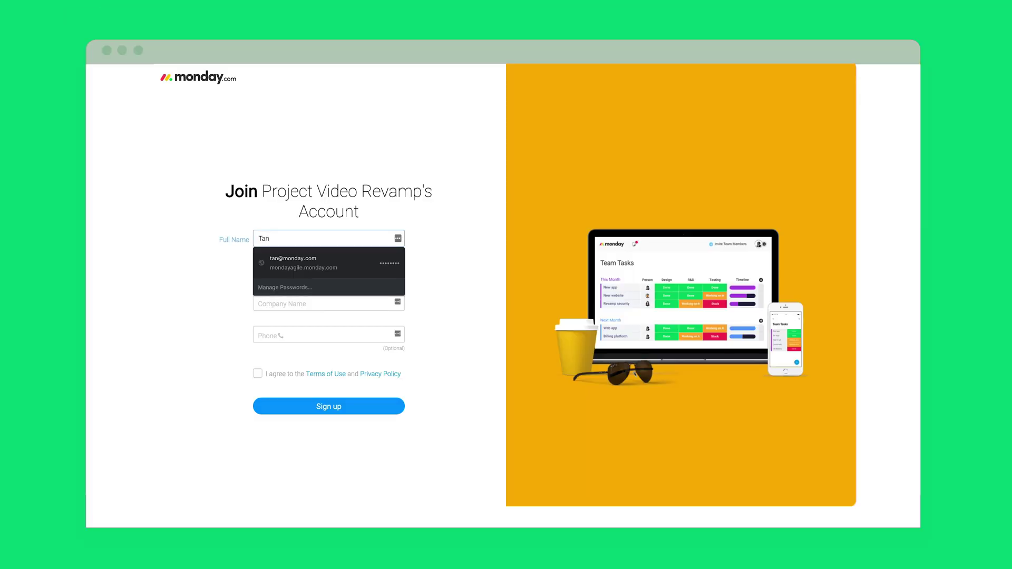
Complete the guest sign-up with a password, company Contractor, accepted terms and the Facebook profile photo.
{"action": "left_click", "coordinate": [311, 270]}
{"action": "type", "text": "••••••••••"}
{"action": "key", "text": "Tab"}
{"action": "type", "text": "Contractor"}
{"action": "left_click", "coordinate": [258, 373]}
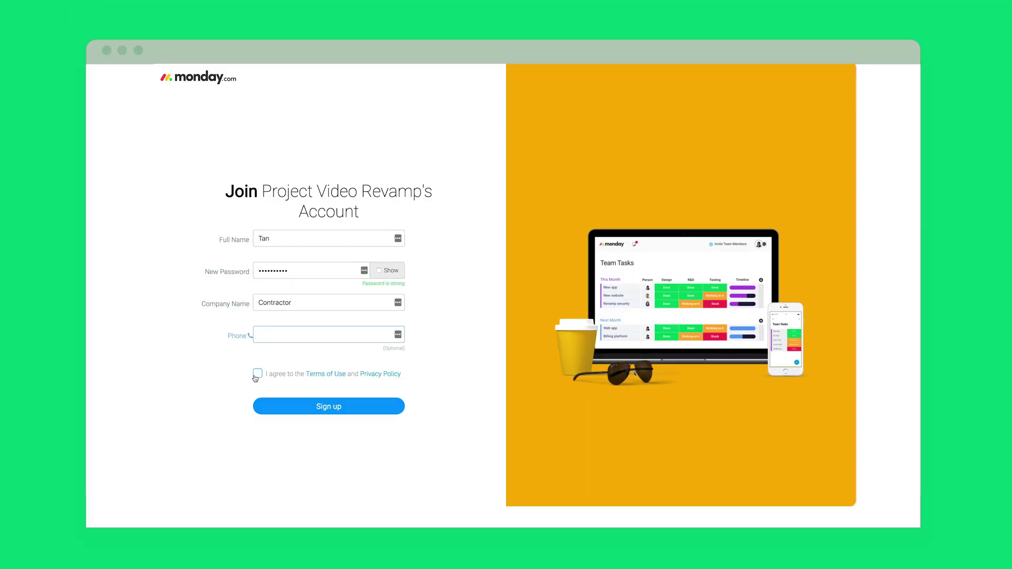
{"action": "left_click", "coordinate": [329, 405]}
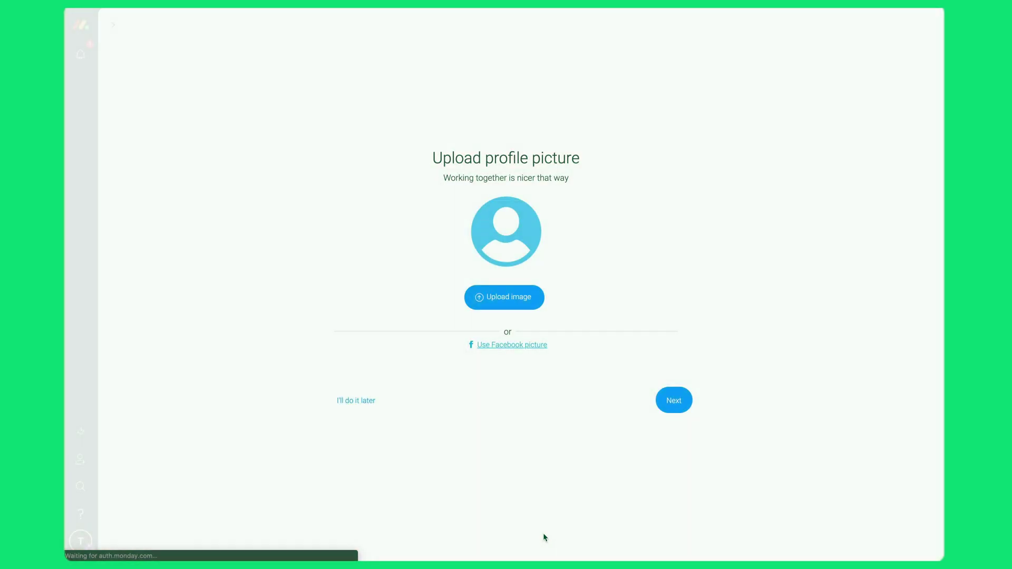
{"action": "left_click", "coordinate": [513, 345]}
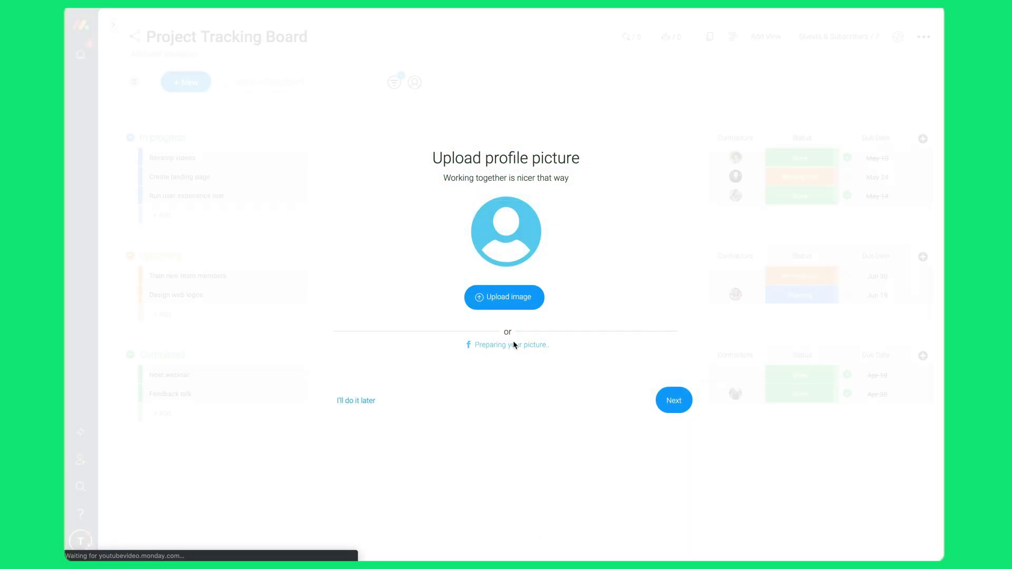
{"action": "left_click", "coordinate": [673, 400]}
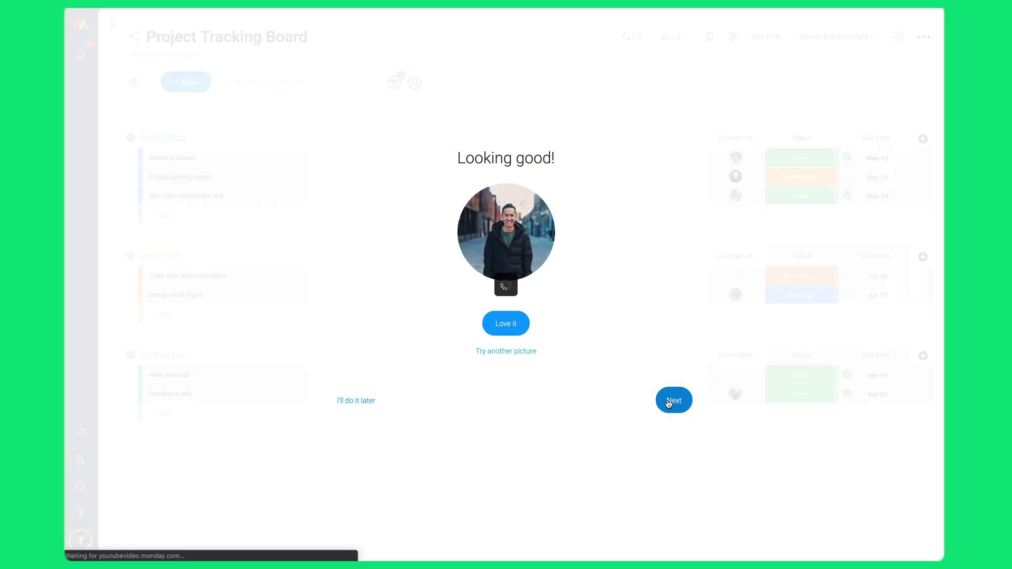
Look through Inbox and My Week, then return to the Project Tracking Board.
{"action": "left_click", "coordinate": [113, 26]}
{"action": "left_click", "coordinate": [139, 29]}
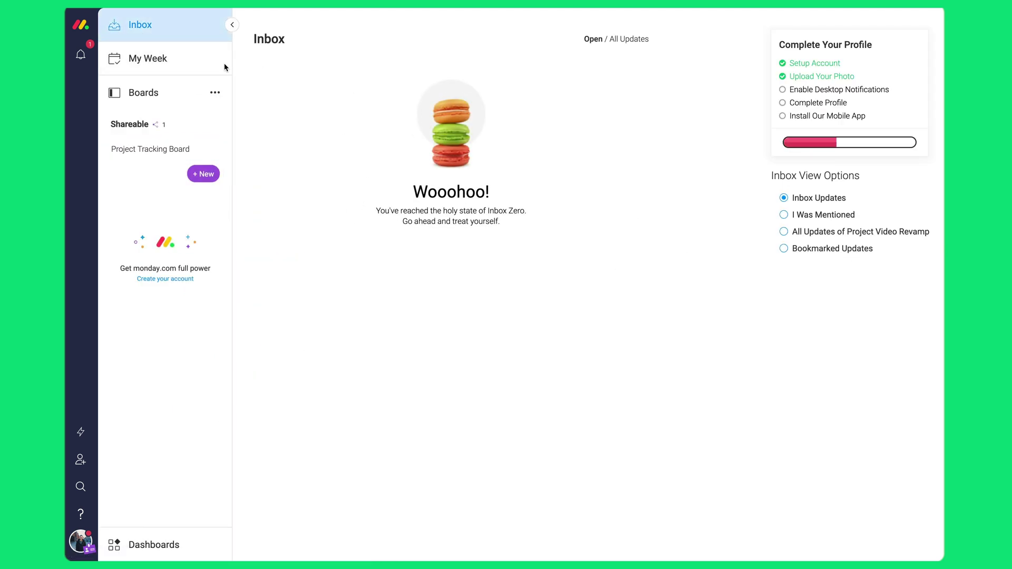
{"action": "left_click", "coordinate": [159, 61]}
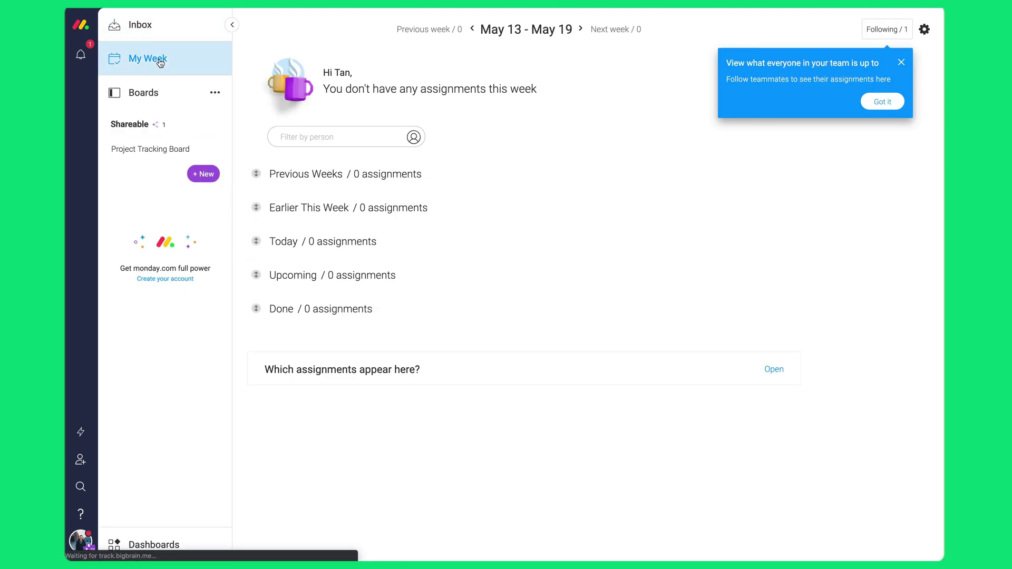
{"action": "left_click", "coordinate": [880, 102]}
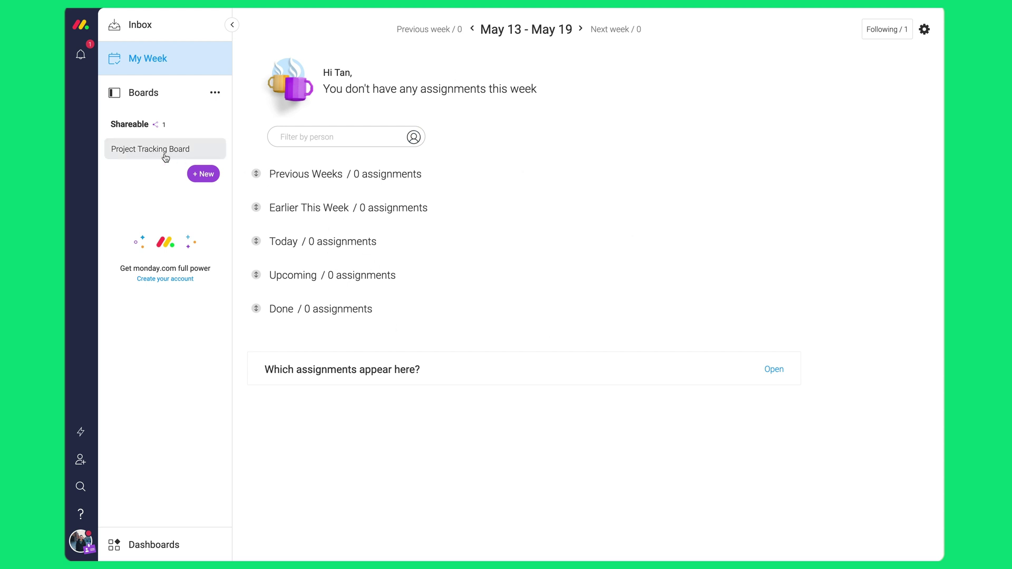
{"action": "left_click", "coordinate": [162, 153]}
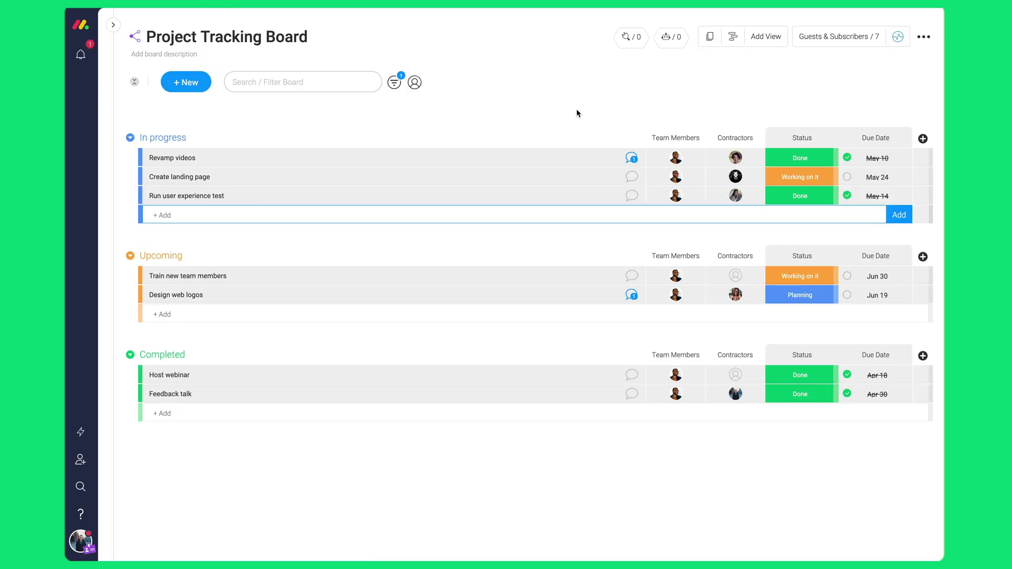
Enter 'Design new call to action button and present this to the team' in the In progress add row.
{"action": "type", "text": "Design new call to action button and present this to th"}
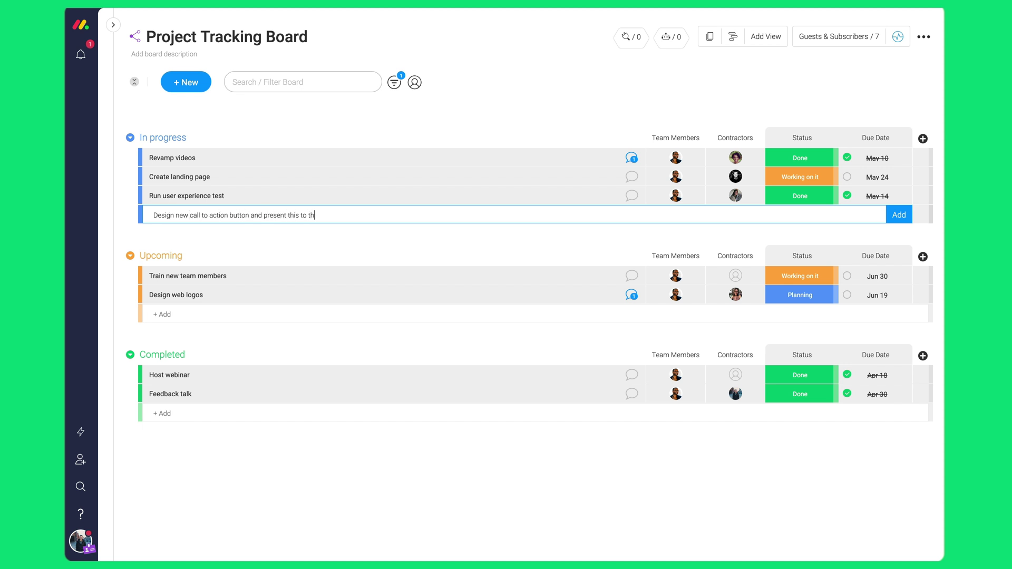
{"action": "type", "text": "e team"}
{"action": "key", "text": "Return"}
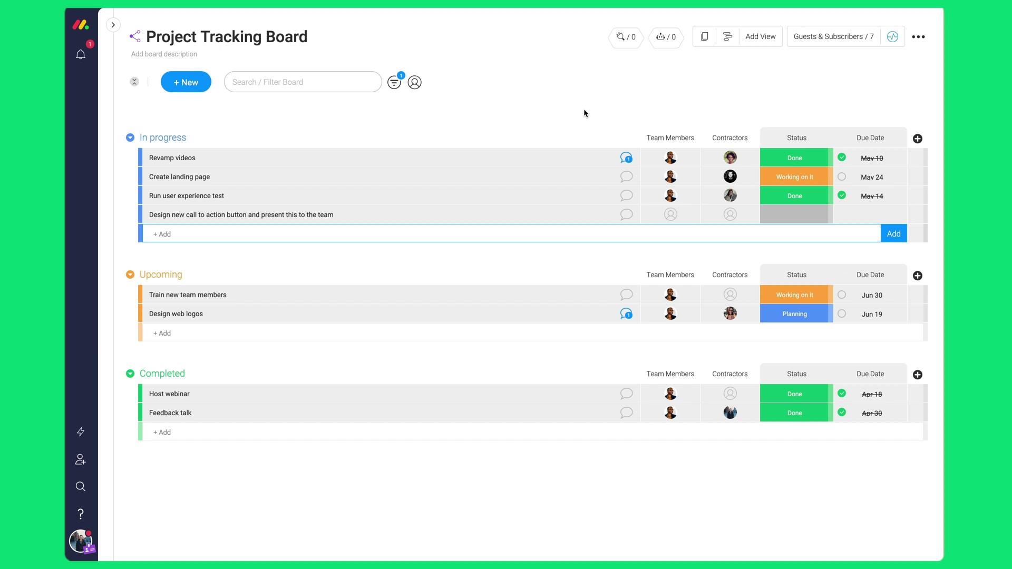
Assign a team member and contractor, set status Working on it and due date May 25.
{"action": "left_click", "coordinate": [677, 216]}
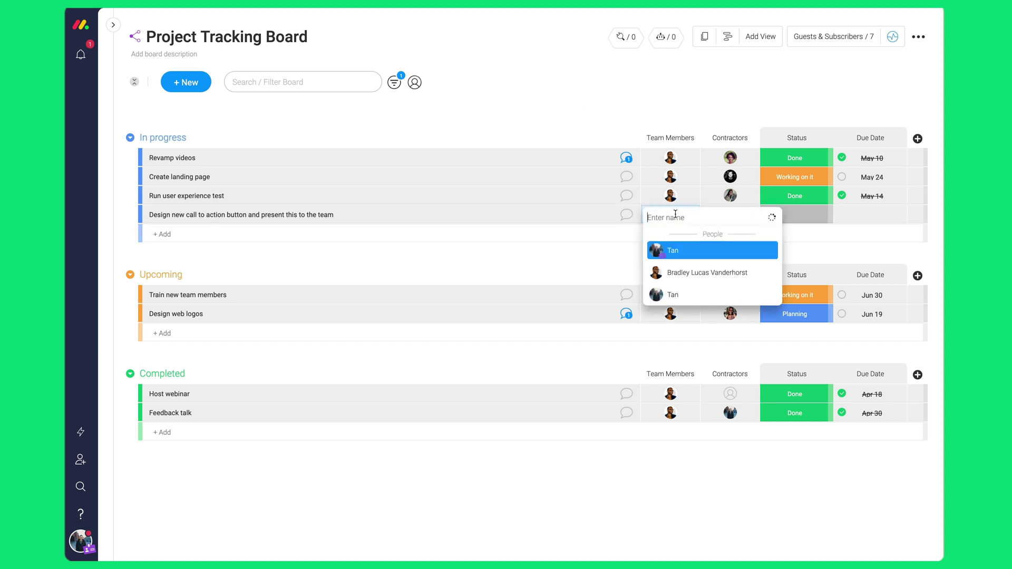
{"action": "left_click", "coordinate": [676, 273]}
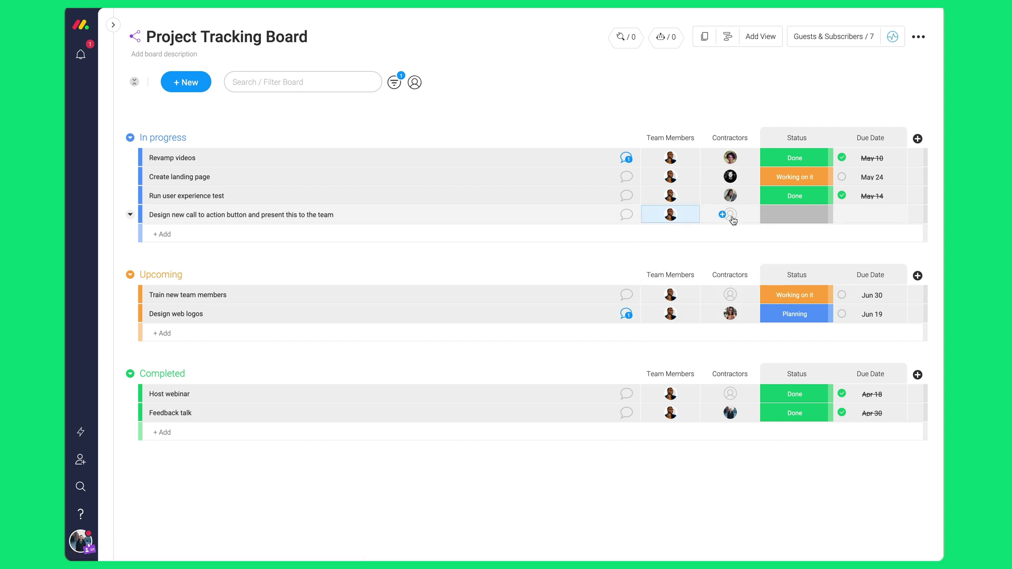
{"action": "left_click", "coordinate": [732, 217]}
{"action": "left_click", "coordinate": [730, 247]}
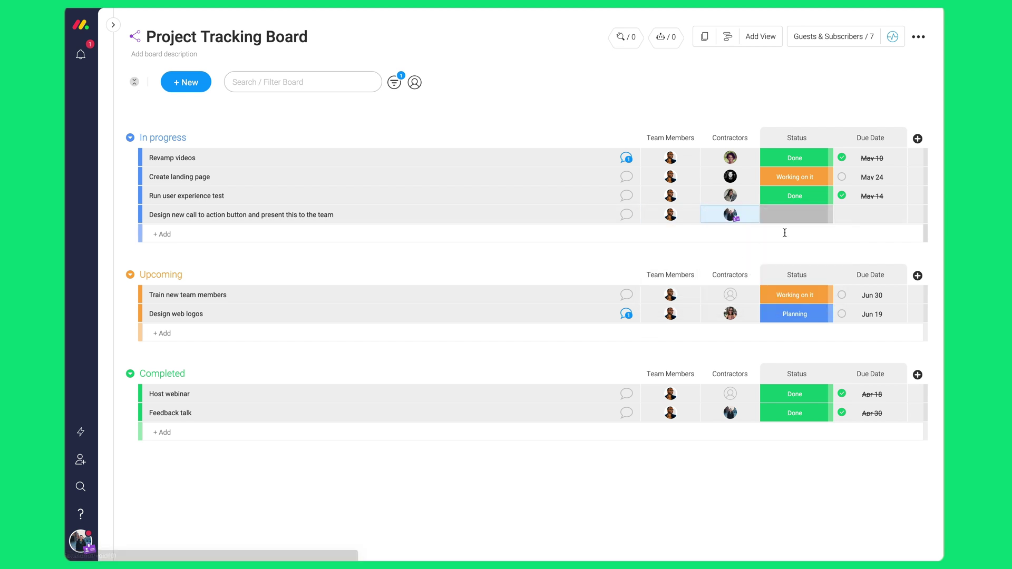
{"action": "left_click", "coordinate": [812, 218]}
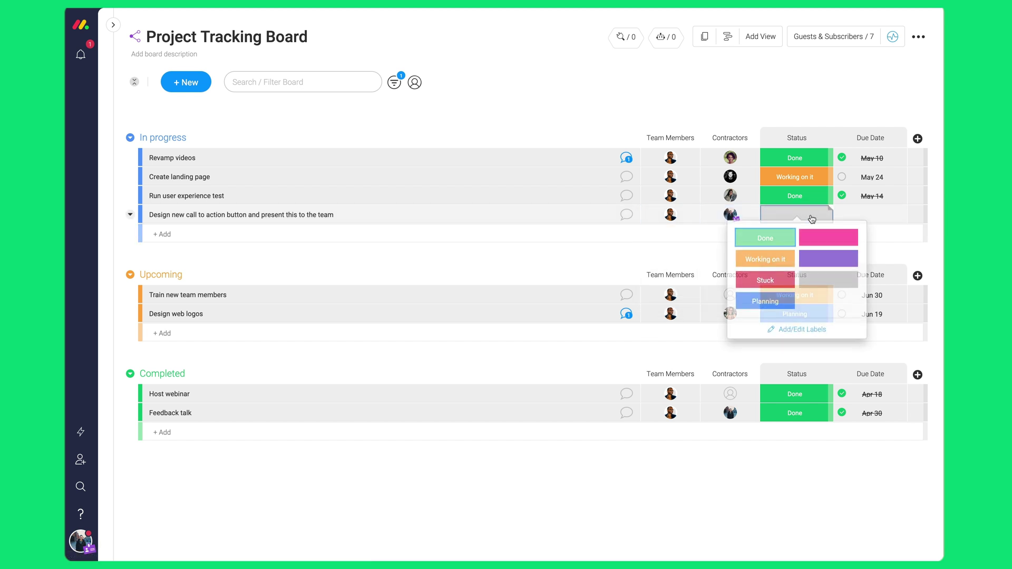
{"action": "left_click", "coordinate": [782, 266]}
{"action": "left_click", "coordinate": [863, 220]}
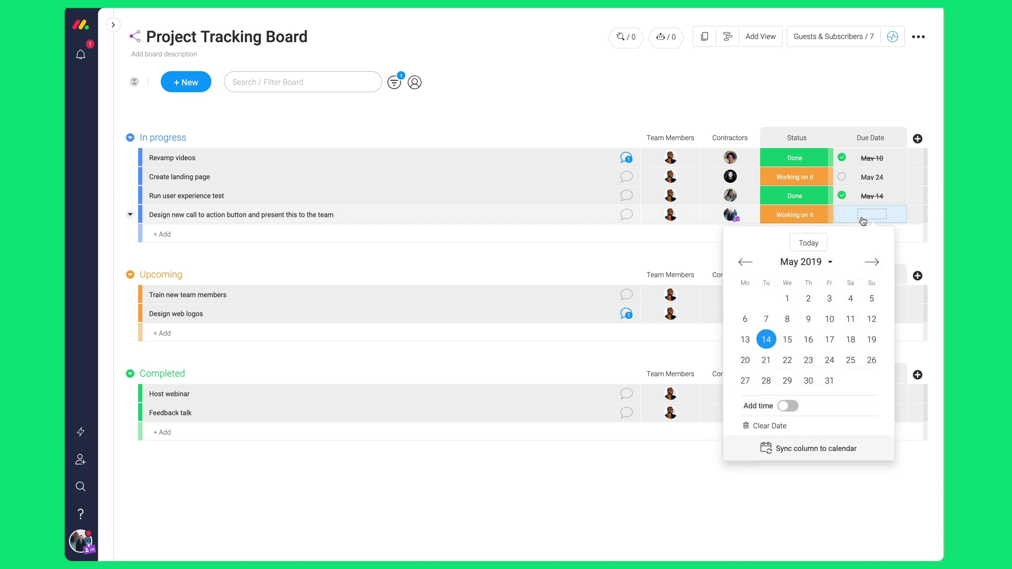
{"action": "left_click", "coordinate": [850, 359]}
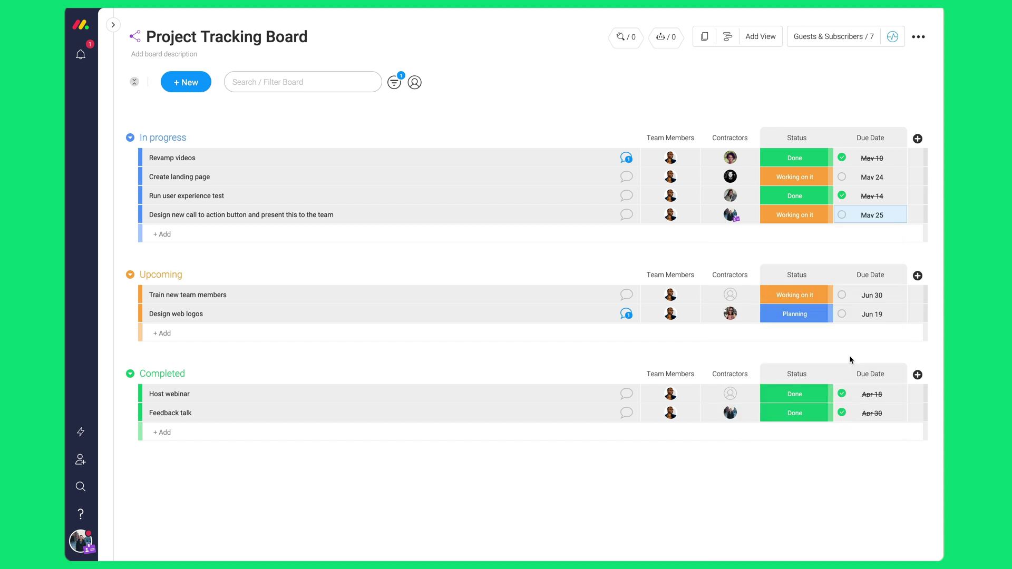
{"action": "left_click", "coordinate": [199, 89]}
Add the Auto Number column to the board from the Column Center's full column list.
{"action": "mouse_move", "coordinate": [235, 154]}
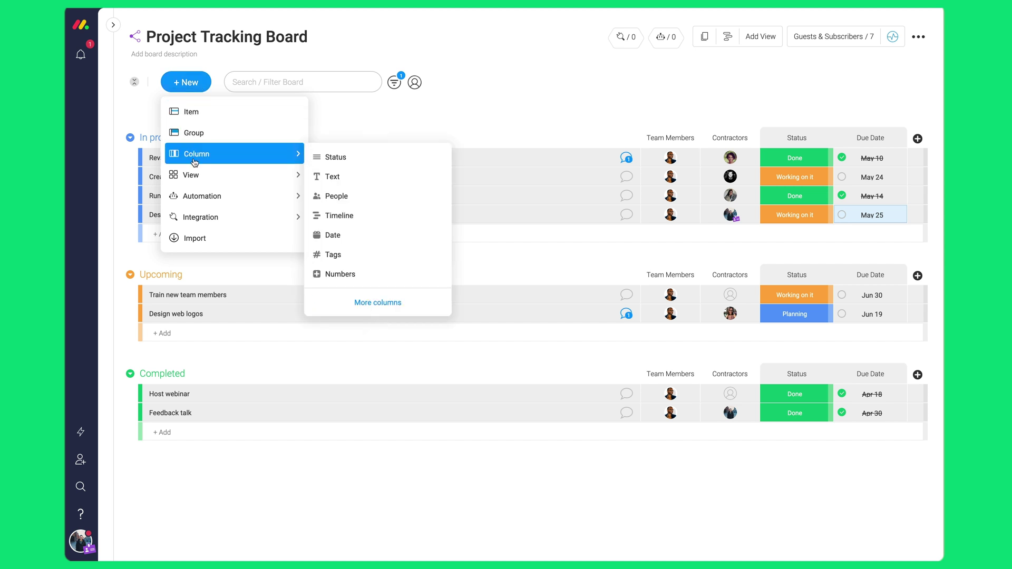
{"action": "left_click", "coordinate": [364, 302]}
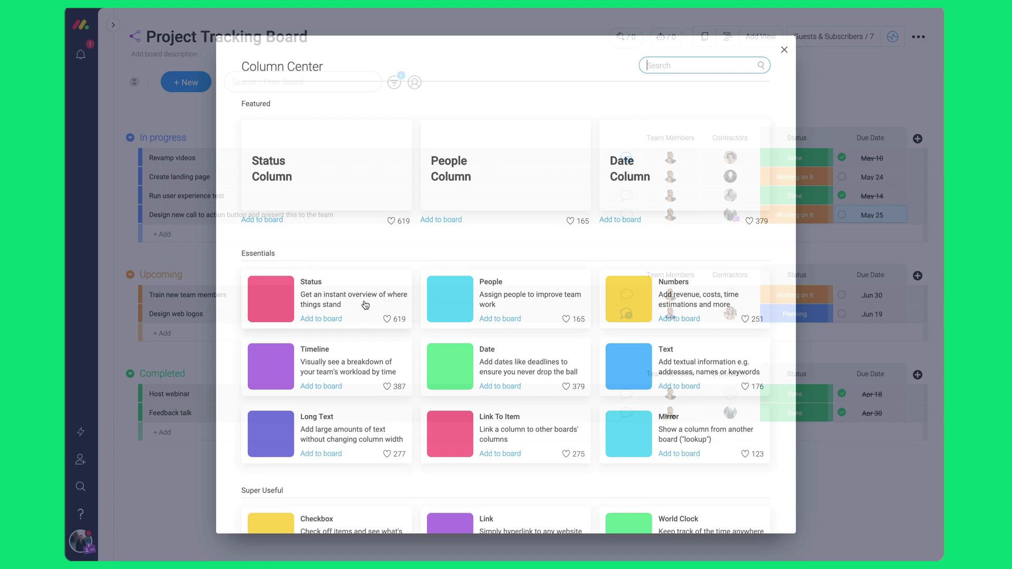
{"action": "scroll", "coordinate": [462, 312], "scroll_direction": "down", "scroll_amount": 5}
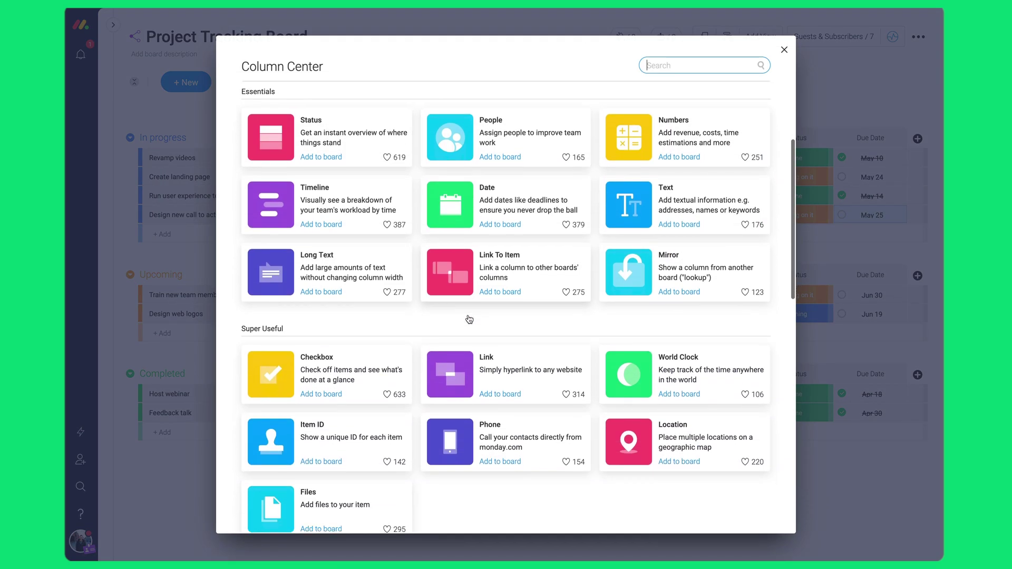
{"action": "scroll", "coordinate": [467, 319], "scroll_direction": "down", "scroll_amount": 8}
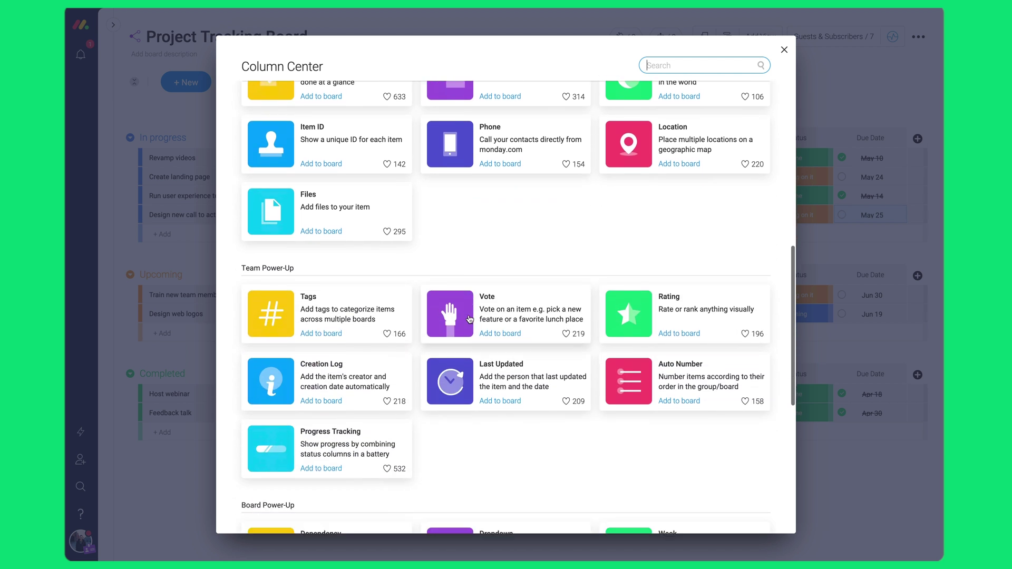
{"action": "scroll", "coordinate": [468, 337], "scroll_direction": "down", "scroll_amount": 2}
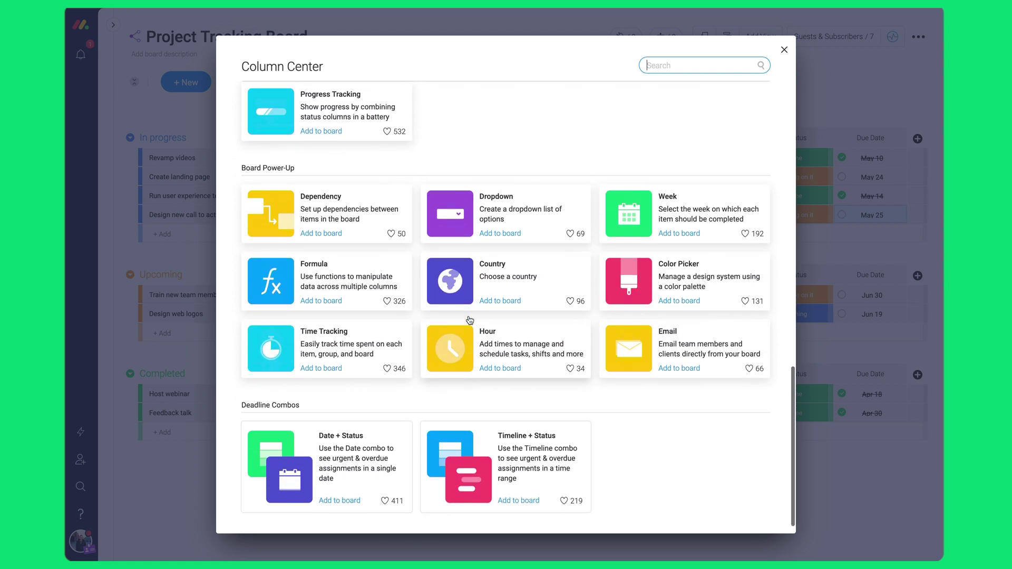
{"action": "scroll", "coordinate": [474, 321], "scroll_direction": "up", "scroll_amount": 3}
{"action": "left_click", "coordinate": [685, 244]}
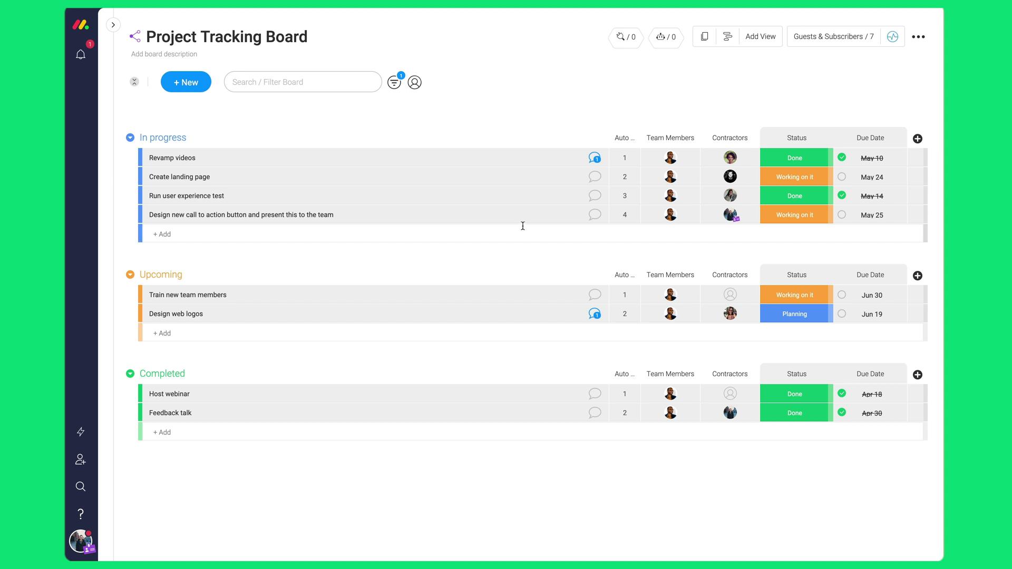
{"action": "left_click", "coordinate": [585, 218]}
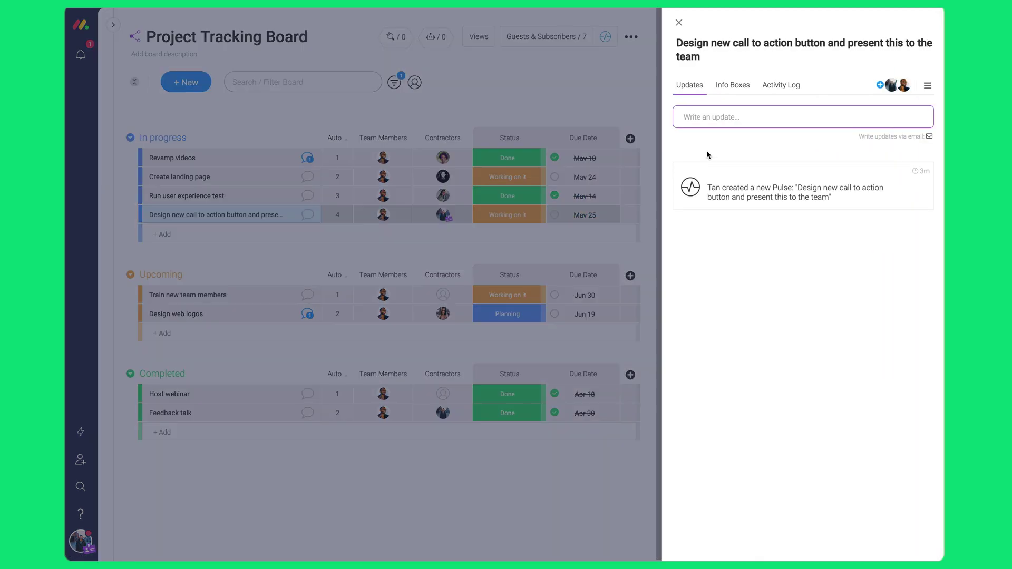
Write the thank-you and second-version design message, and attach a GIF and the design files.
{"action": "left_click", "coordinate": [735, 121]}
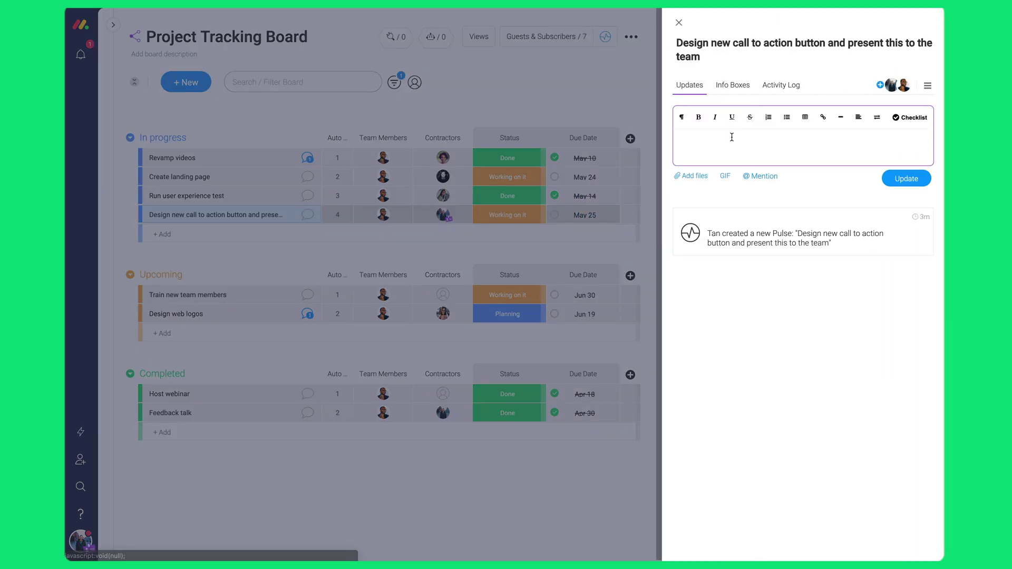
{"action": "type", "text": "Thanks for the feedback everyone!"}
{"action": "key", "text": "Return"}
{"action": "key", "text": "Return"}
{"action": "type", "text": "I'm releasing the second versions of our designs. I'd love your feedback!"}
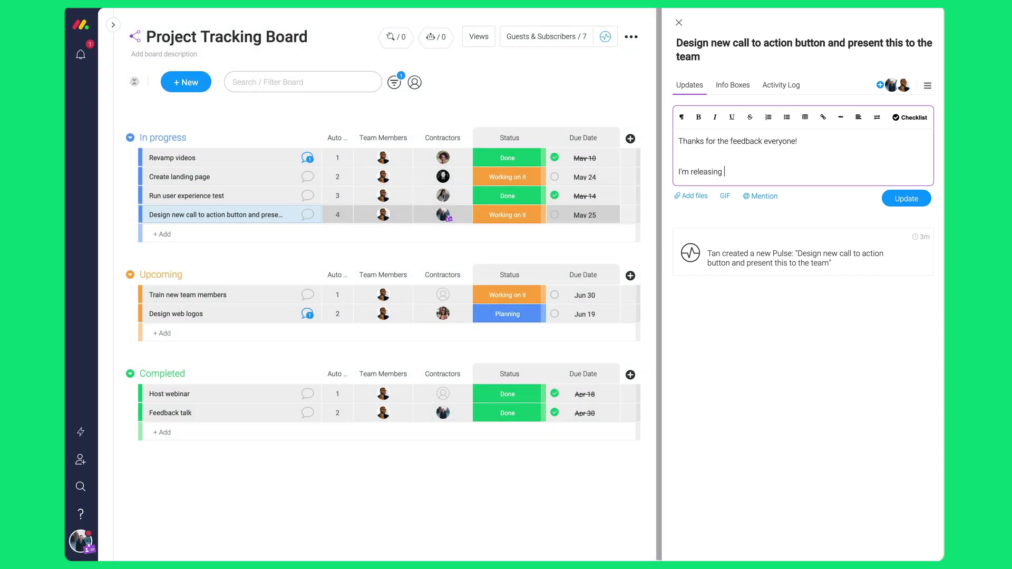
{"action": "left_click", "coordinate": [725, 226]}
{"action": "left_click", "coordinate": [783, 375]}
{"action": "type", "text": "Here are the files:"}
{"action": "left_click", "coordinate": [690, 350]}
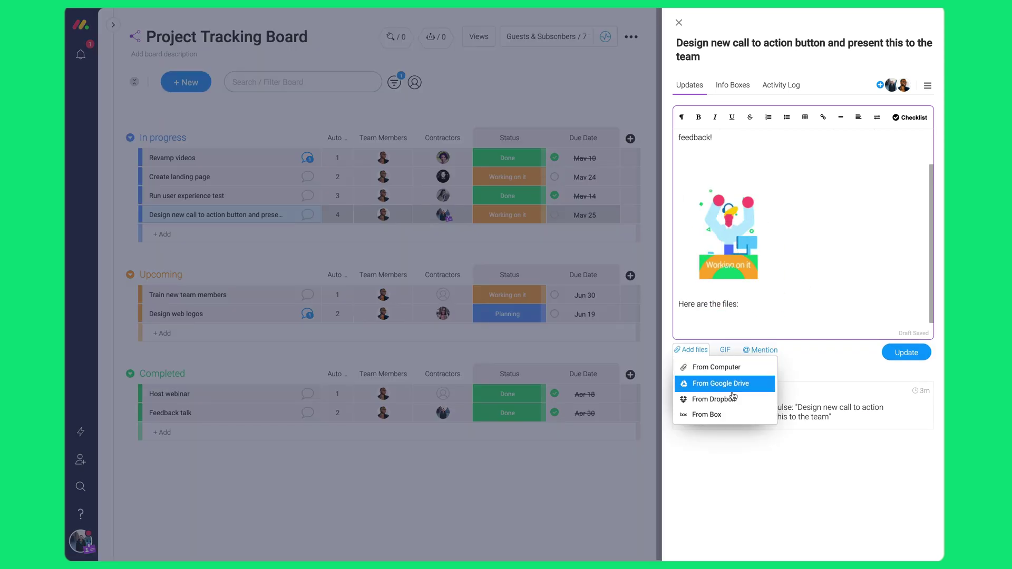
Mention everyone on the board, all guests and a teammate in the feedback request, then post it.
{"action": "type", "text": "Let me know your thoughts"}
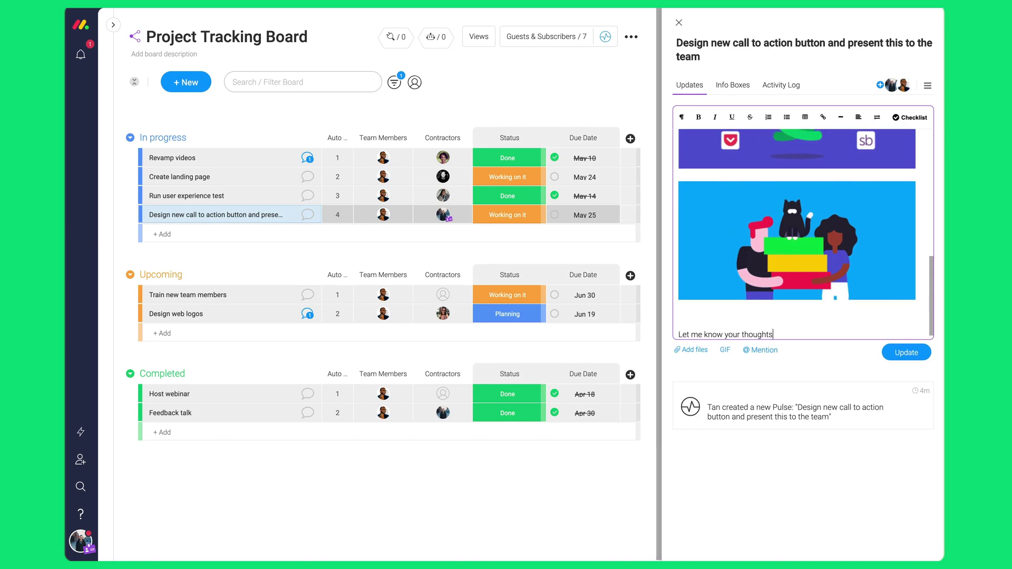
{"action": "type", "text": "! @"}
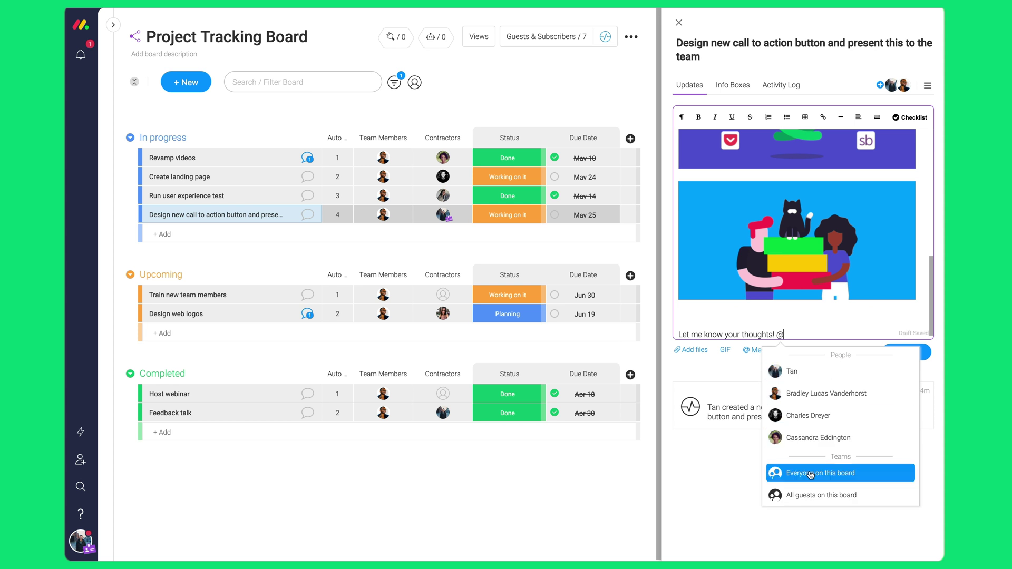
{"action": "left_click", "coordinate": [805, 473]}
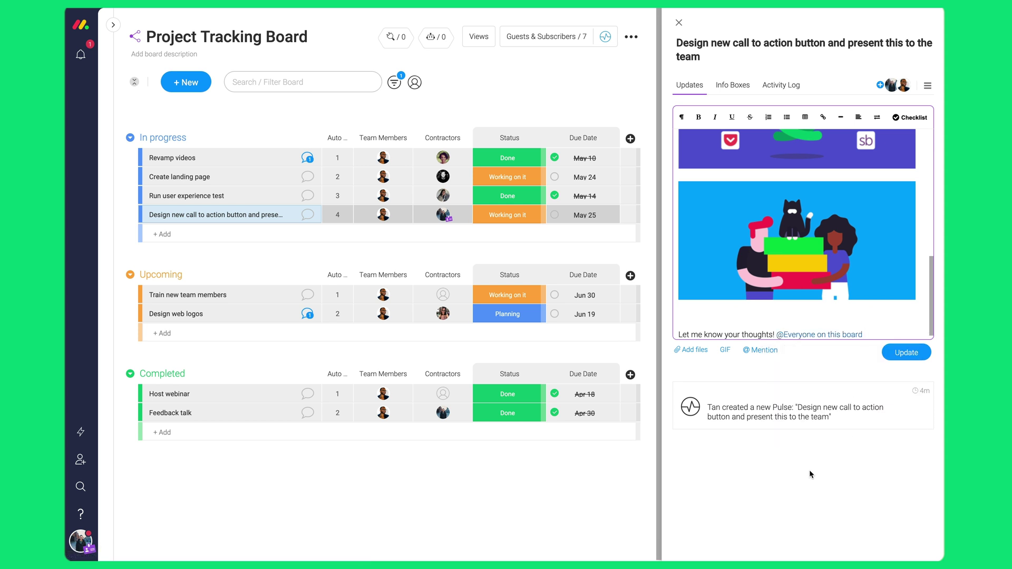
{"action": "type", "text": "you may find the files here. @All guest"}
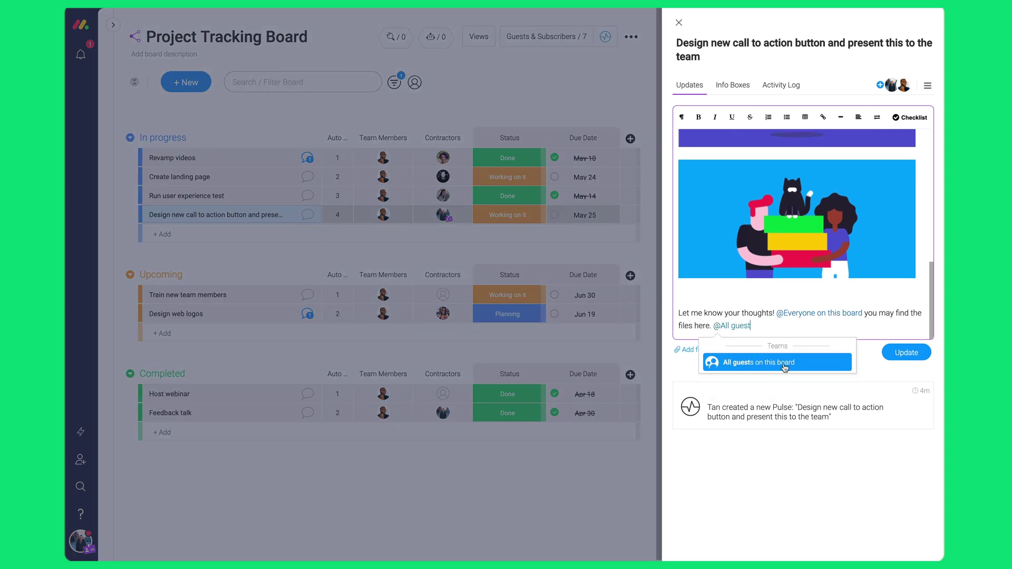
{"action": "key", "text": "Return"}
{"action": "type", "text": "I'd love your feedback from other designers! @Brad"}
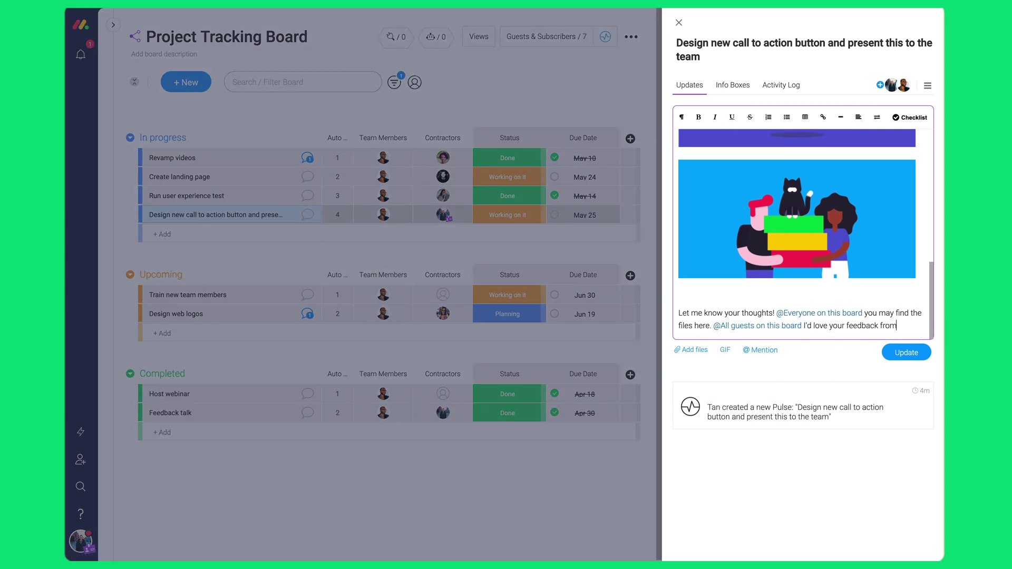
{"action": "key", "text": "Return"}
{"action": "type", "text": "Let me know if we can finalize this!"}
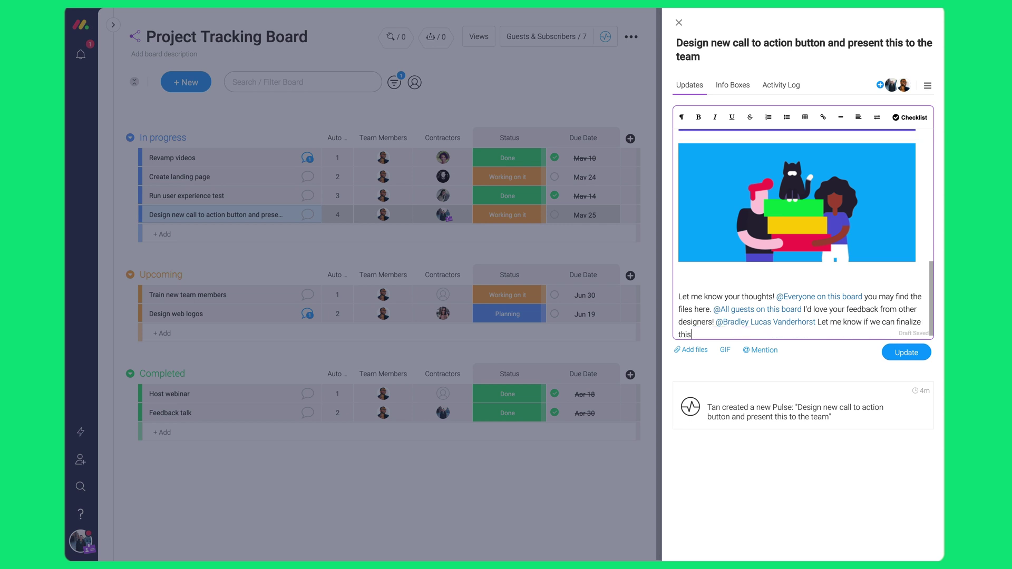
{"action": "left_click", "coordinate": [907, 352]}
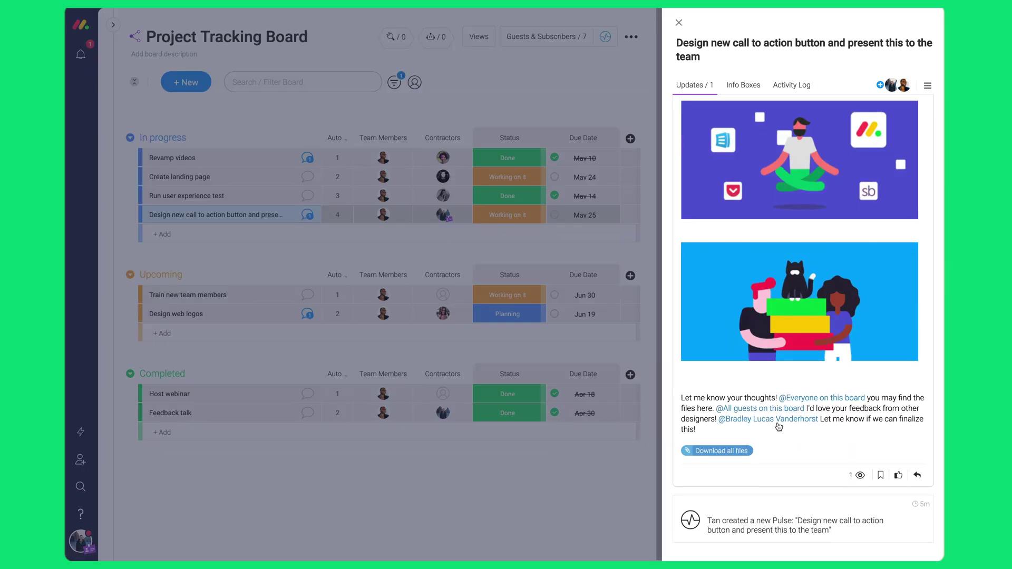
Close the item's update panel and mark the call-to-action item's status as Done.
{"action": "mouse_move", "coordinate": [861, 476]}
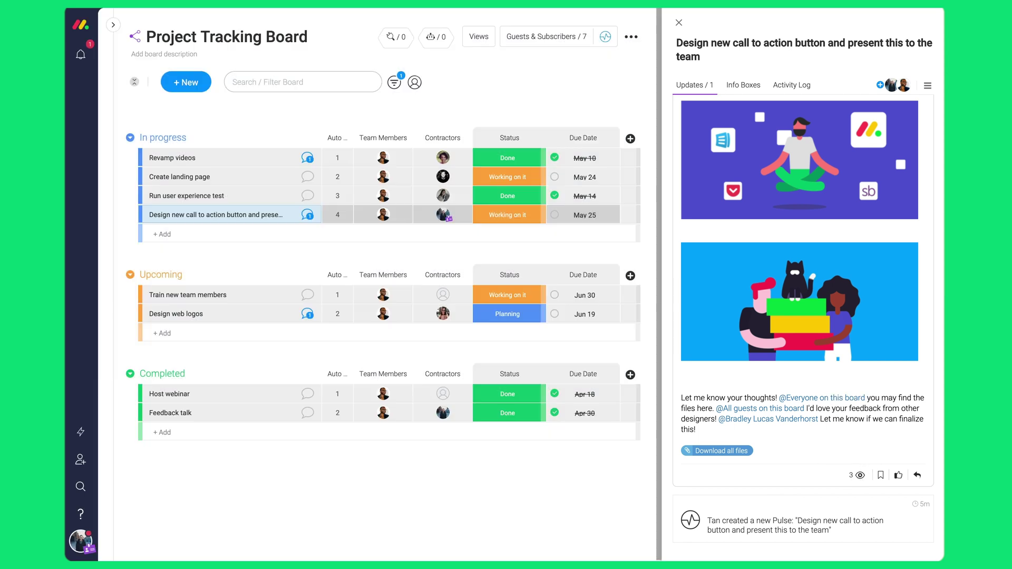
{"action": "left_click", "coordinate": [678, 23]}
{"action": "left_click", "coordinate": [791, 214]}
{"action": "left_click", "coordinate": [773, 242]}
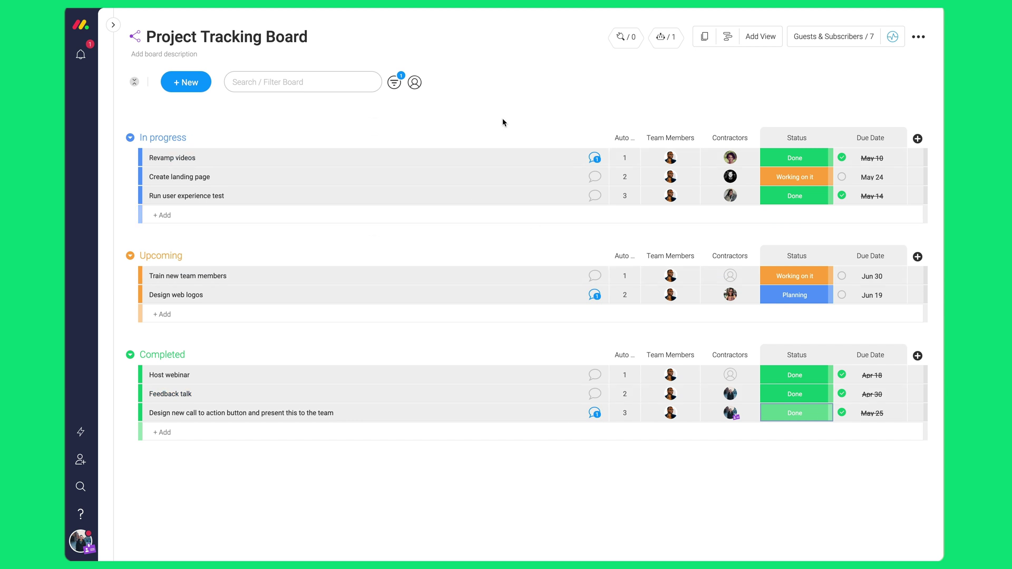
Add a Calendar view, check the May 25 item's card, then return to the main table.
{"action": "left_click", "coordinate": [194, 84]}
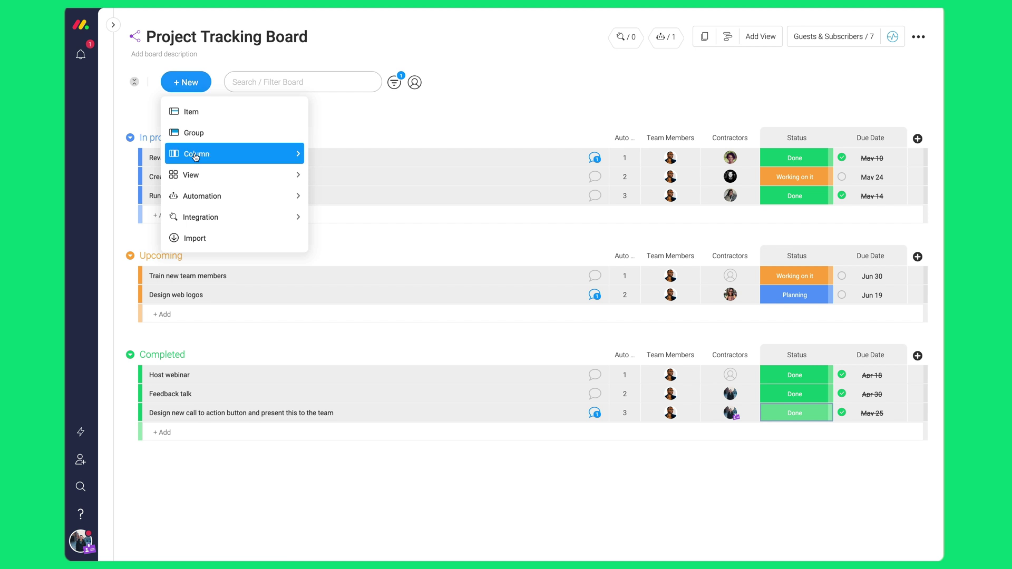
{"action": "mouse_move", "coordinate": [195, 178]}
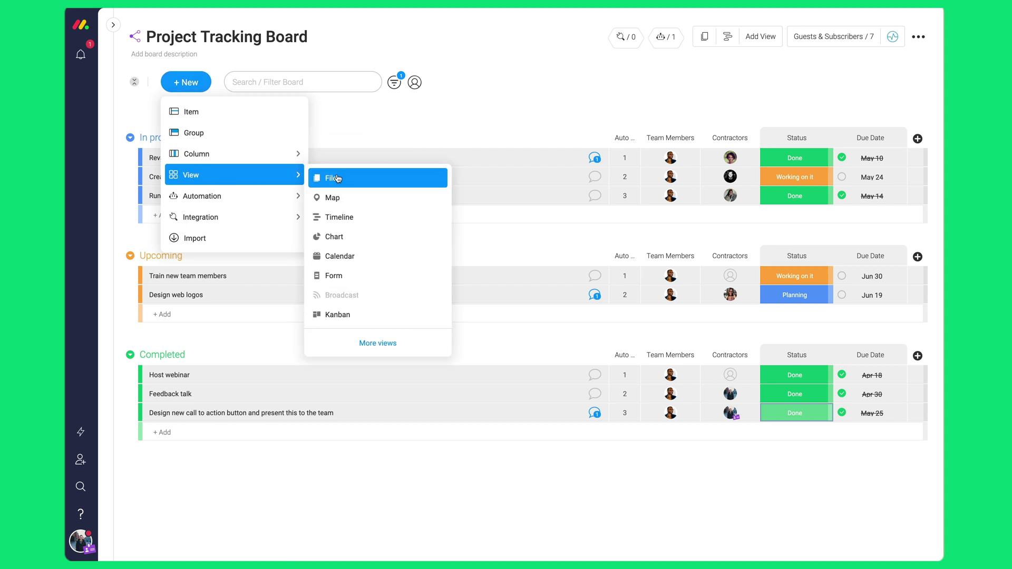
{"action": "left_click", "coordinate": [340, 256]}
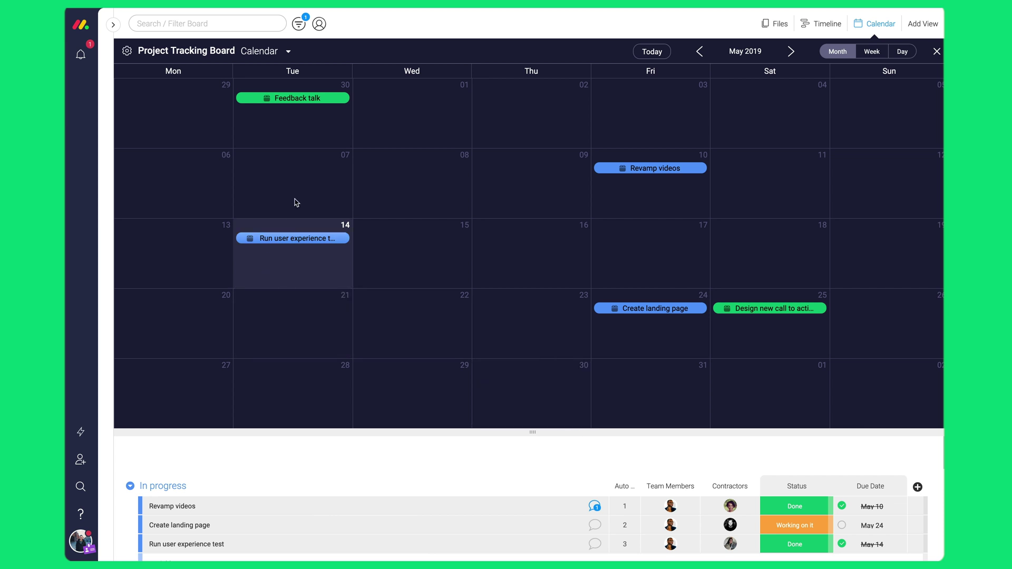
{"action": "left_click", "coordinate": [765, 310]}
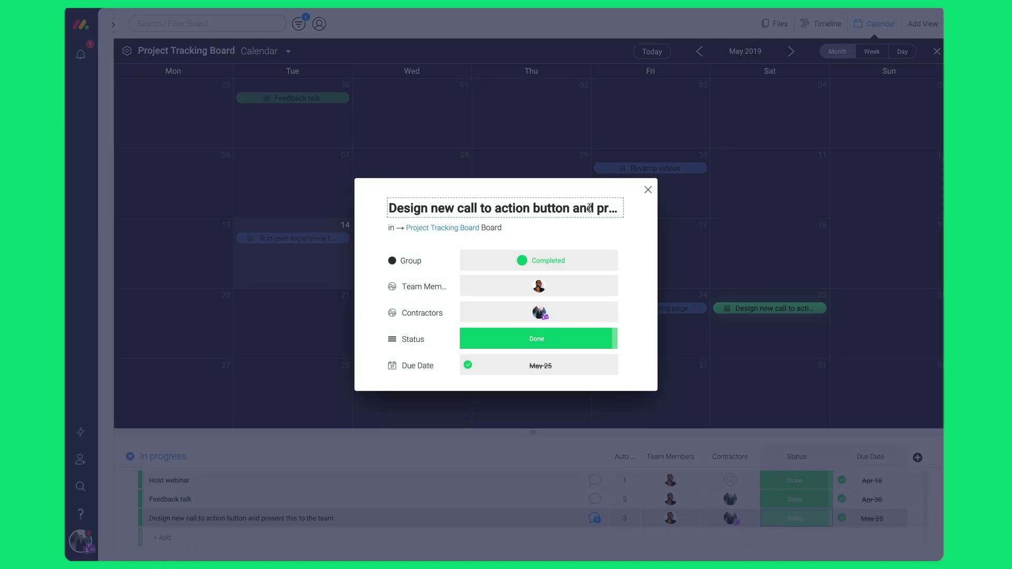
{"action": "left_click", "coordinate": [647, 190]}
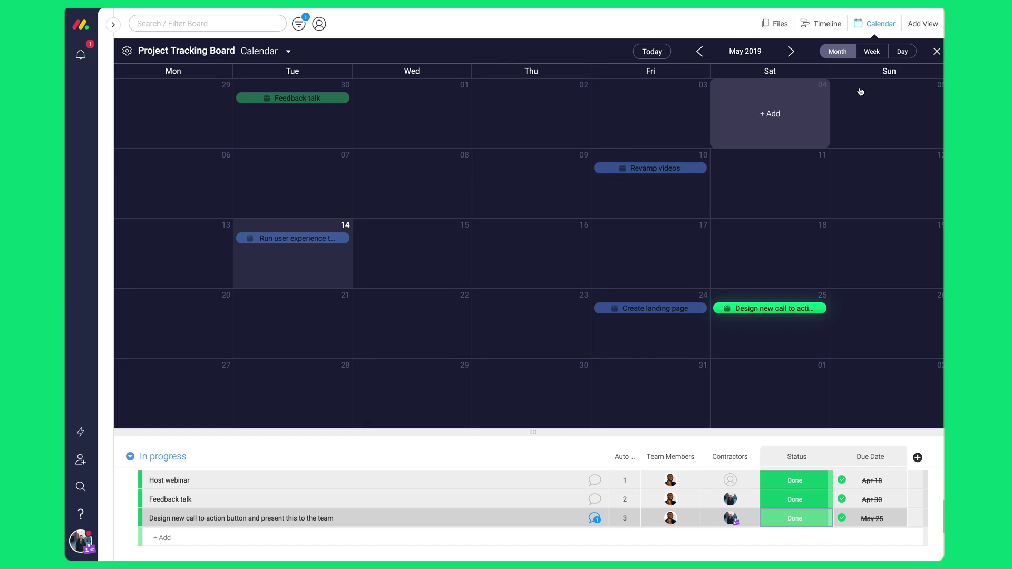
{"action": "left_click", "coordinate": [938, 52]}
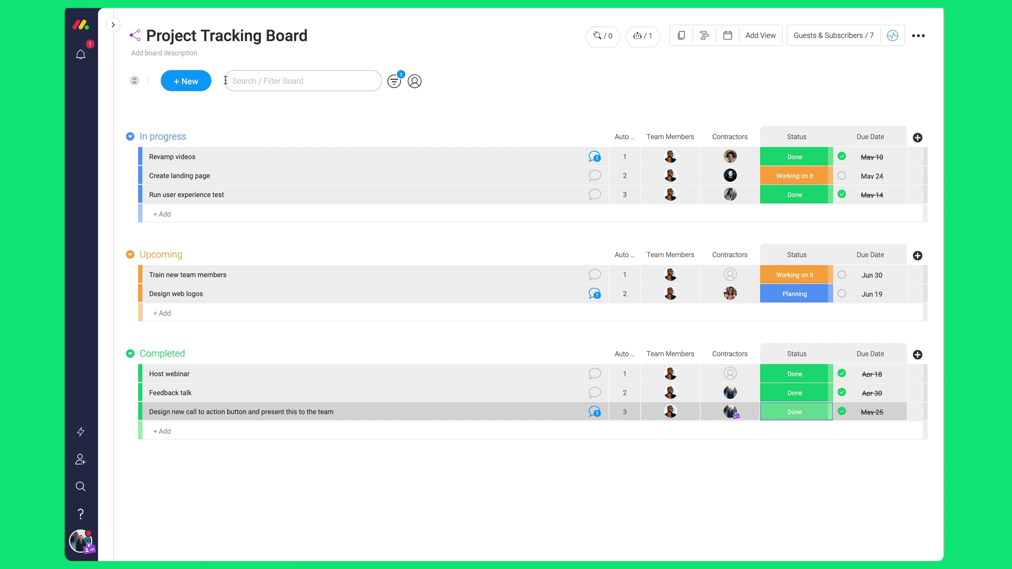
{"action": "left_click", "coordinate": [186, 80]}
{"action": "mouse_move", "coordinate": [225, 179]}
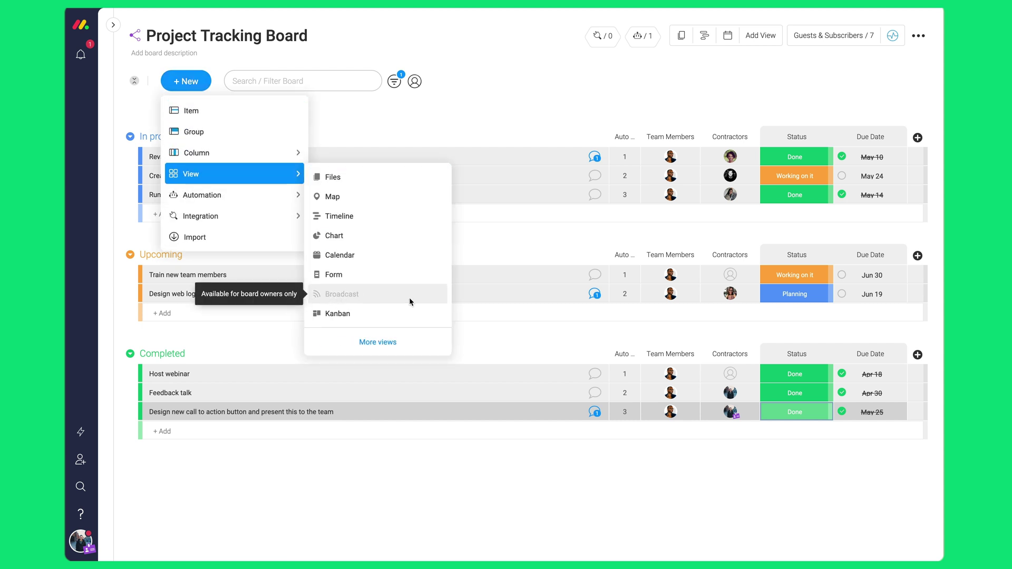
{"action": "key", "text": "Escape"}
{"action": "left_click", "coordinate": [919, 37]}
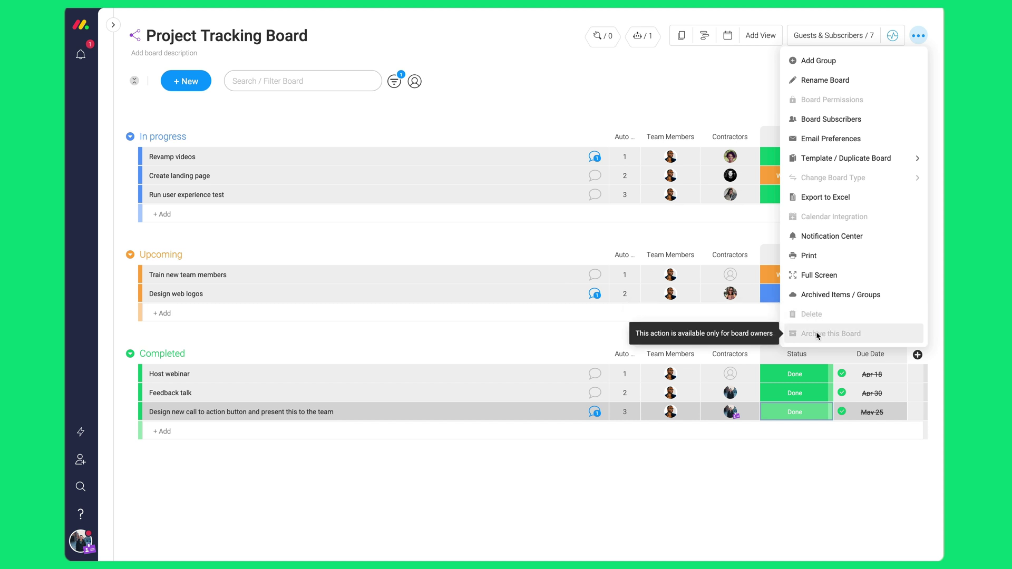
{"action": "left_click", "coordinate": [832, 35]}
{"action": "left_click_drag", "start_coordinate": [550, 193], "coordinate": [712, 205]}
{"action": "left_click", "coordinate": [556, 198]}
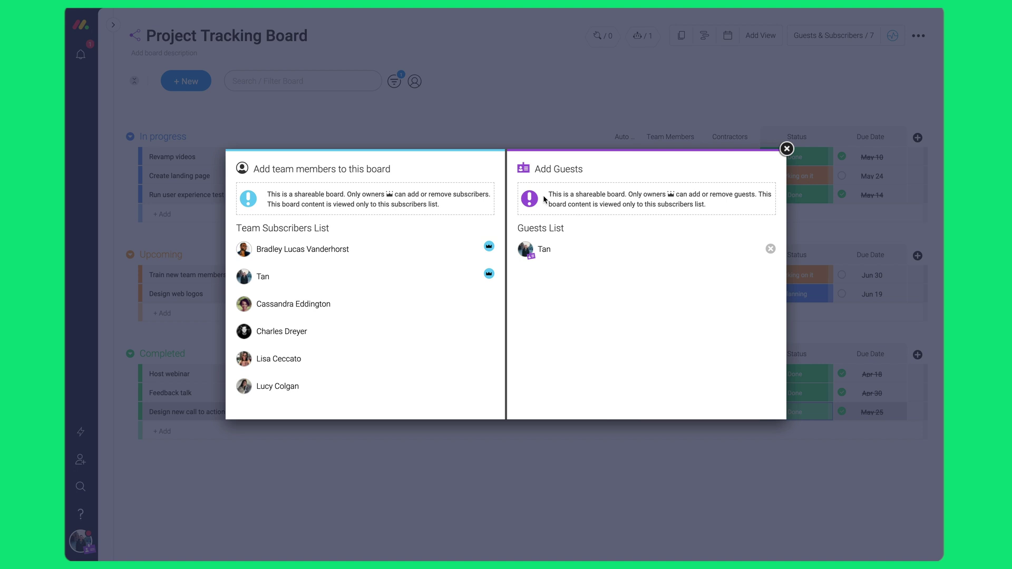
{"action": "left_click", "coordinate": [787, 149]}
{"action": "mouse_move", "coordinate": [203, 158]}
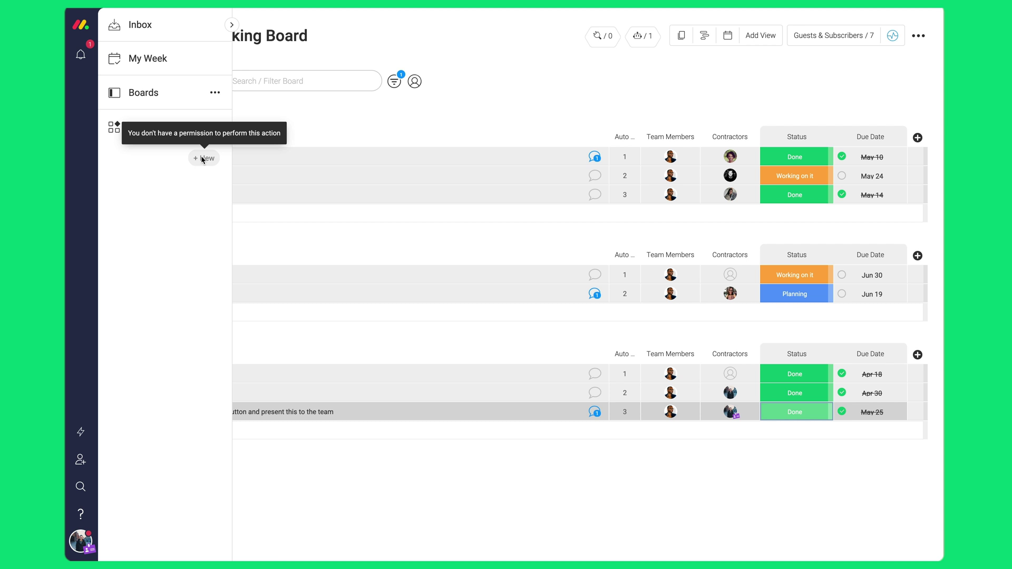
{"action": "left_click", "coordinate": [81, 540]}
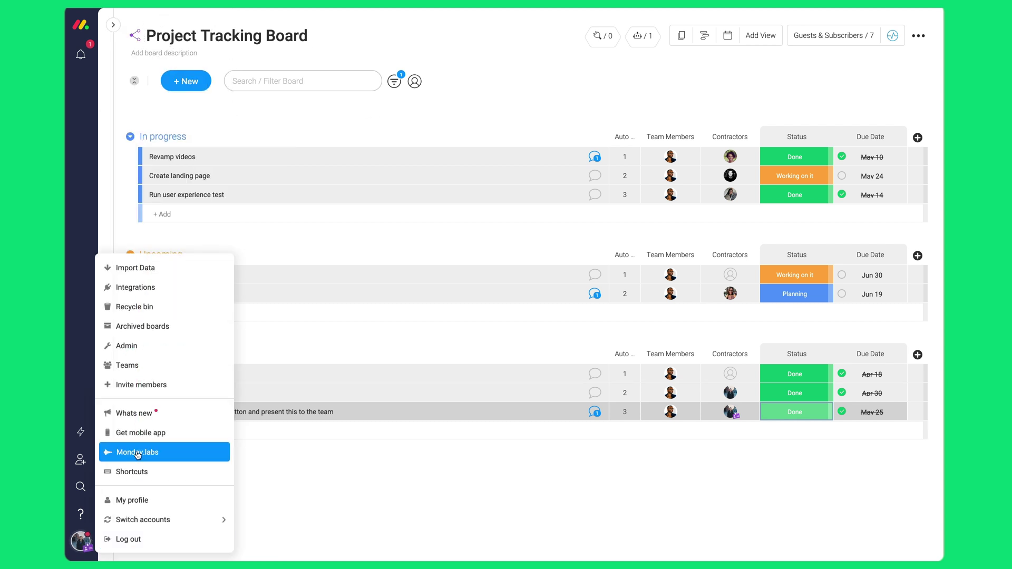
{"action": "left_click", "coordinate": [126, 346]}
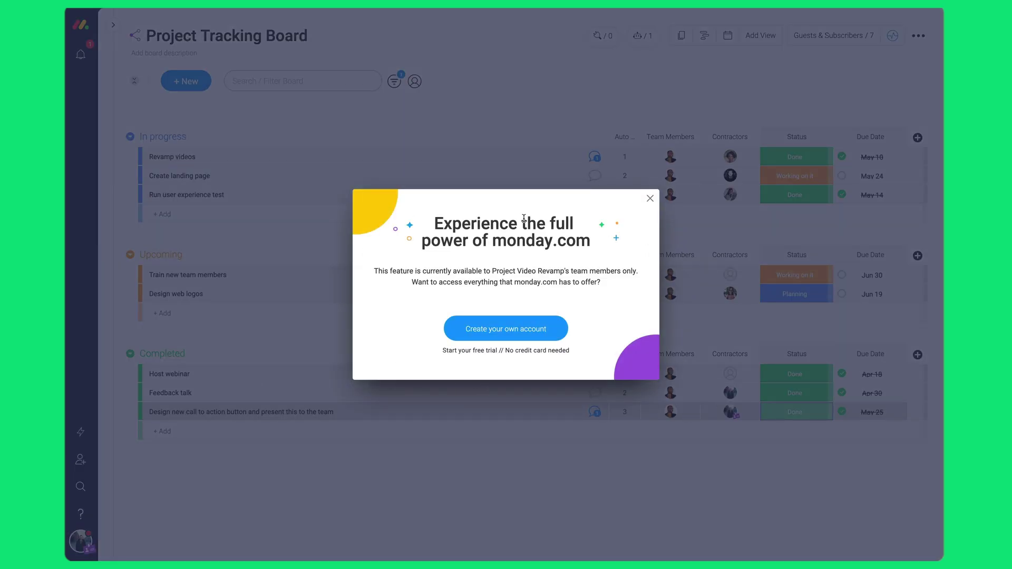
{"action": "left_click", "coordinate": [650, 199]}
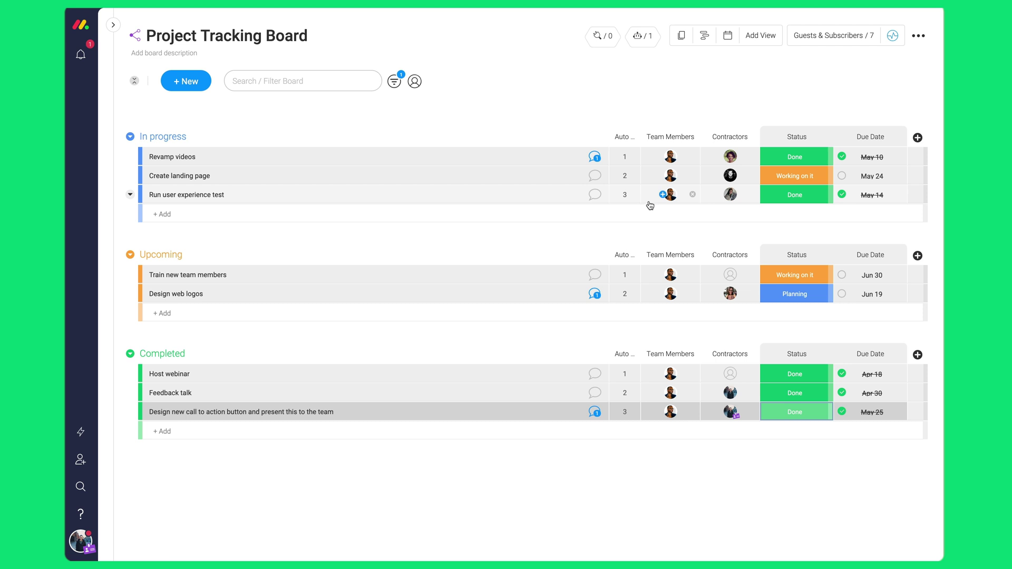